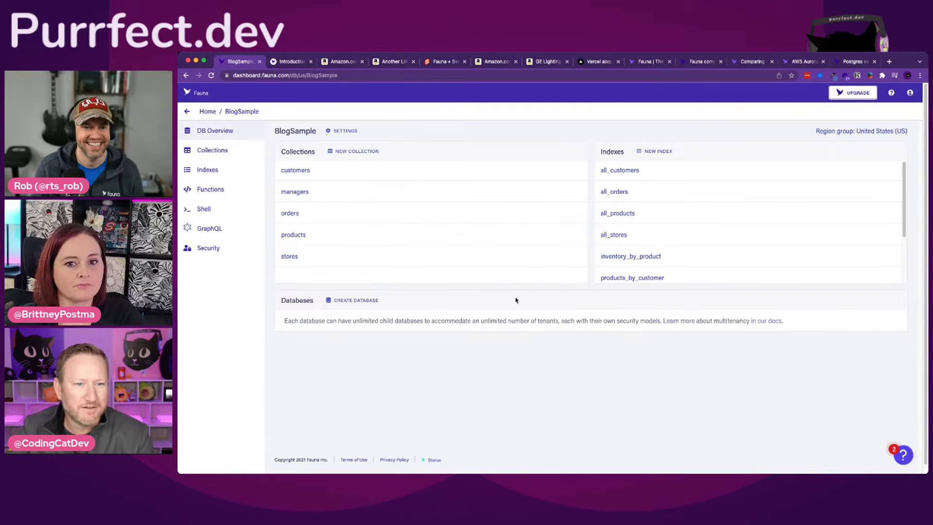
Review the BlogSample database's index list, look into the customers collection, and return to the database overview.
{"action": "scroll", "coordinate": [612, 180], "scroll_direction": "down", "scroll_amount": 3}
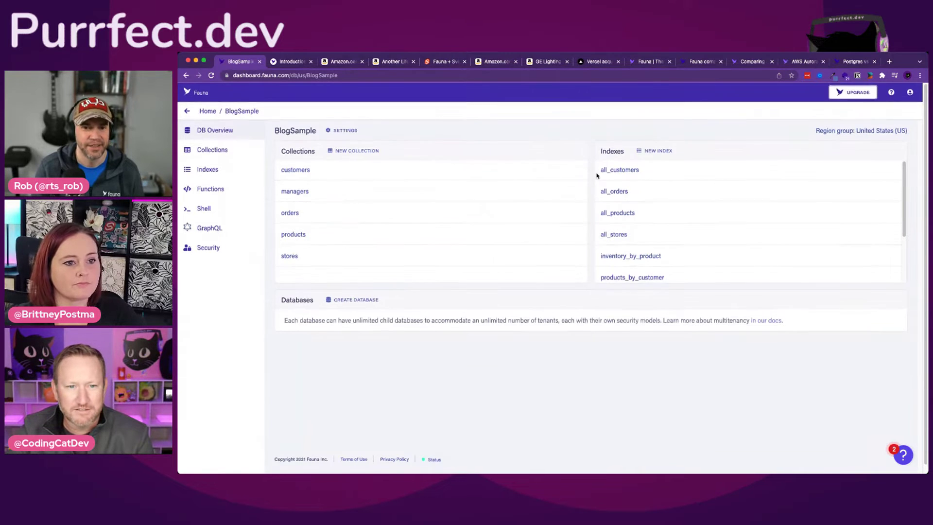
{"action": "scroll", "coordinate": [640, 195], "scroll_direction": "down", "scroll_amount": 2}
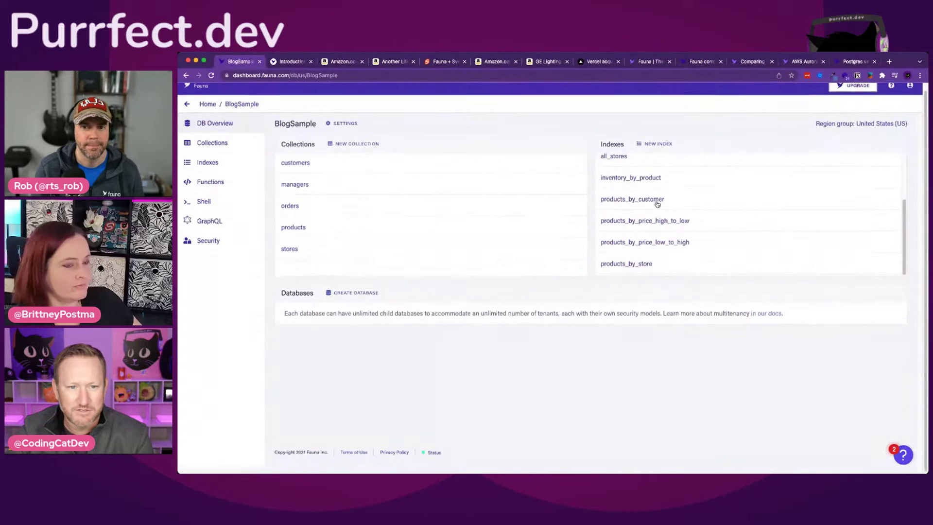
{"action": "scroll", "coordinate": [656, 208], "scroll_direction": "up", "scroll_amount": 3}
{"action": "scroll", "coordinate": [656, 215], "scroll_direction": "up", "scroll_amount": 2}
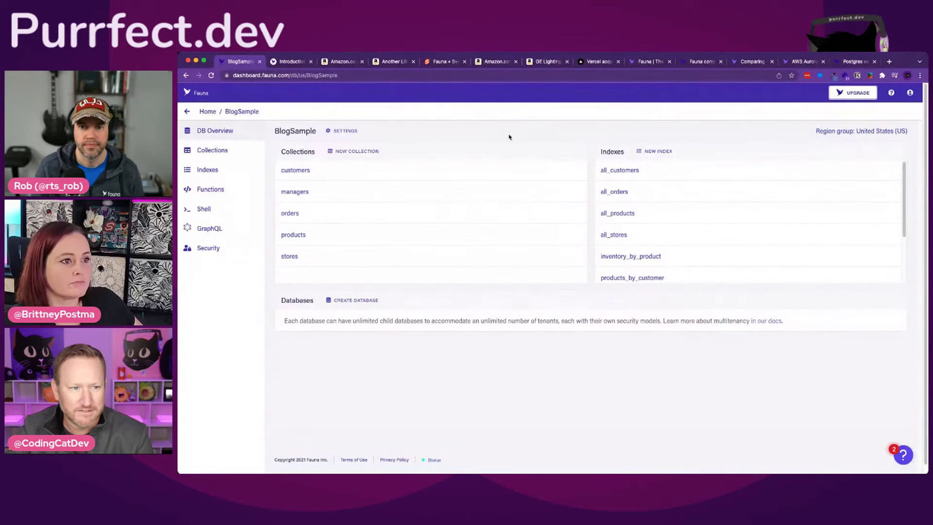
{"action": "left_click", "coordinate": [296, 170]}
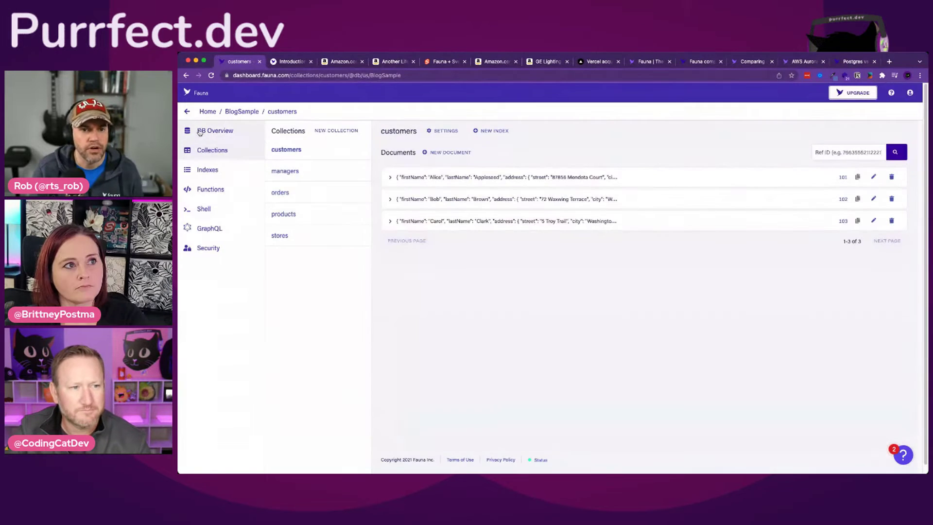
{"action": "left_click", "coordinate": [199, 132]}
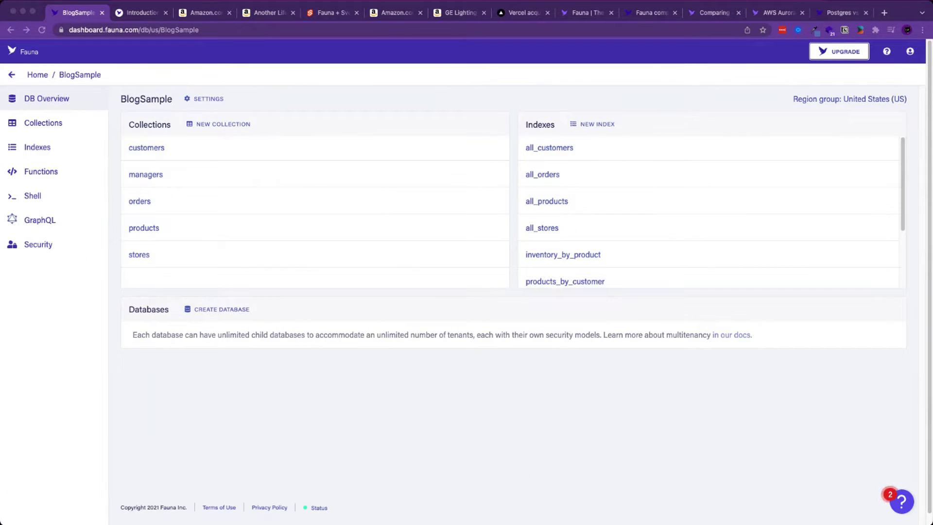
Open the customers collection and expand document 101 to read through its fields.
{"action": "left_click", "coordinate": [411, 378]}
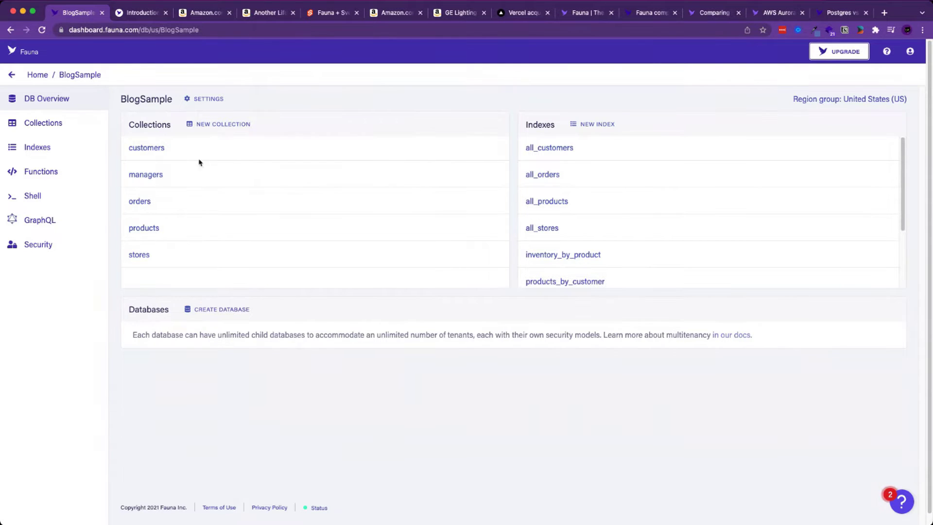
{"action": "left_click", "coordinate": [84, 126]}
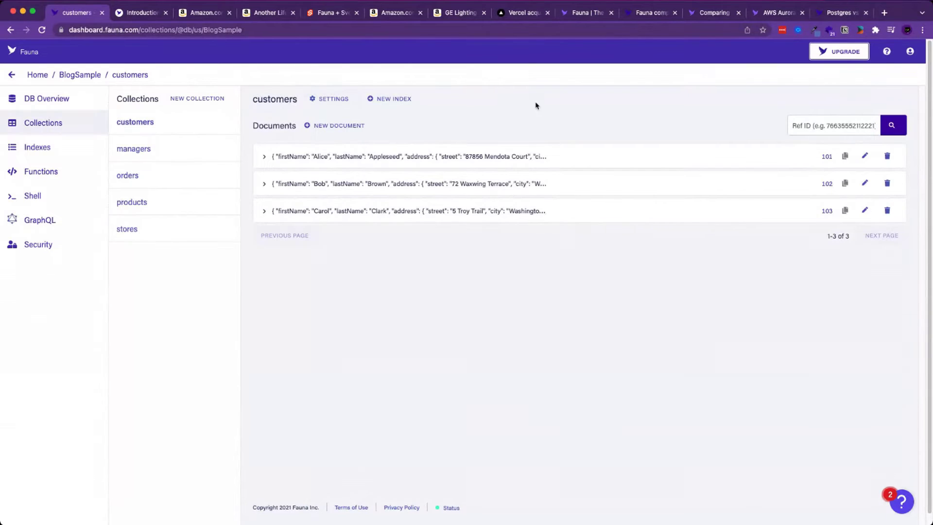
{"action": "left_click", "coordinate": [264, 158]}
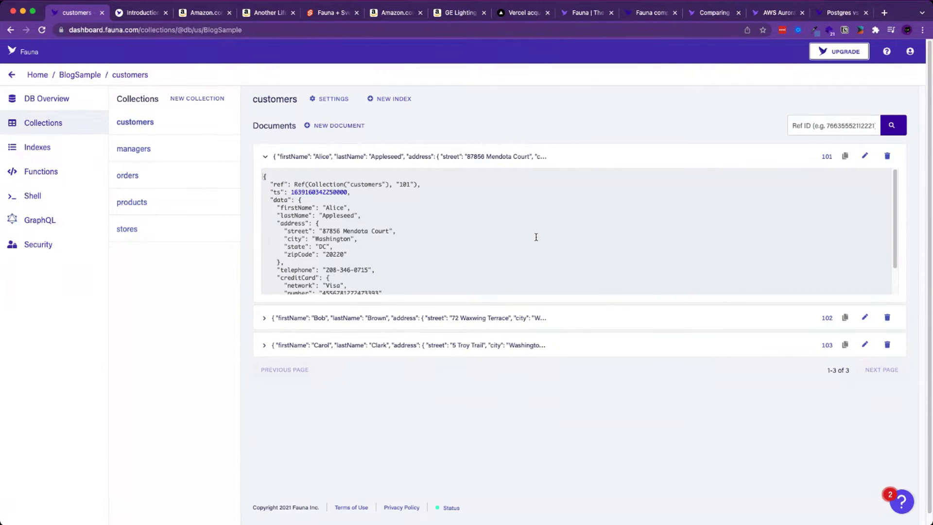
{"action": "scroll", "coordinate": [536, 237], "scroll_direction": "down", "scroll_amount": 2}
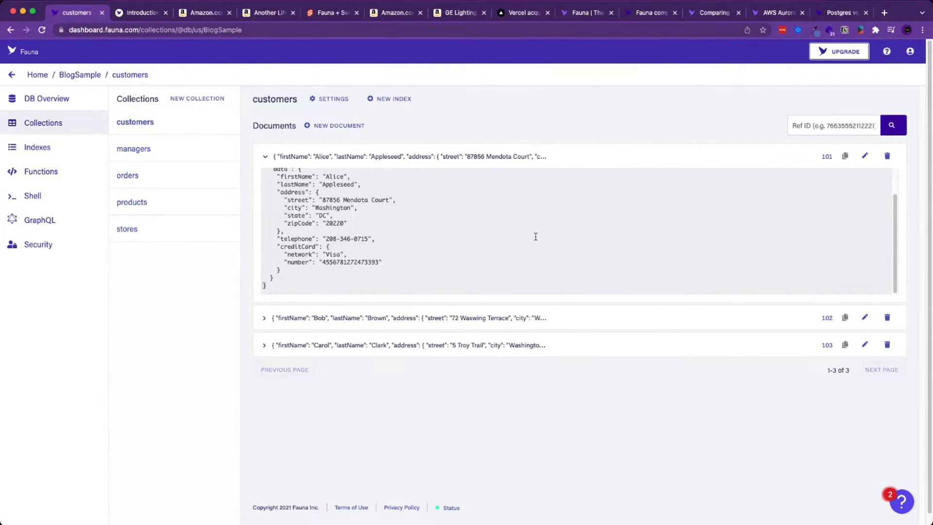
{"action": "scroll", "coordinate": [536, 236], "scroll_direction": "up", "scroll_amount": 2}
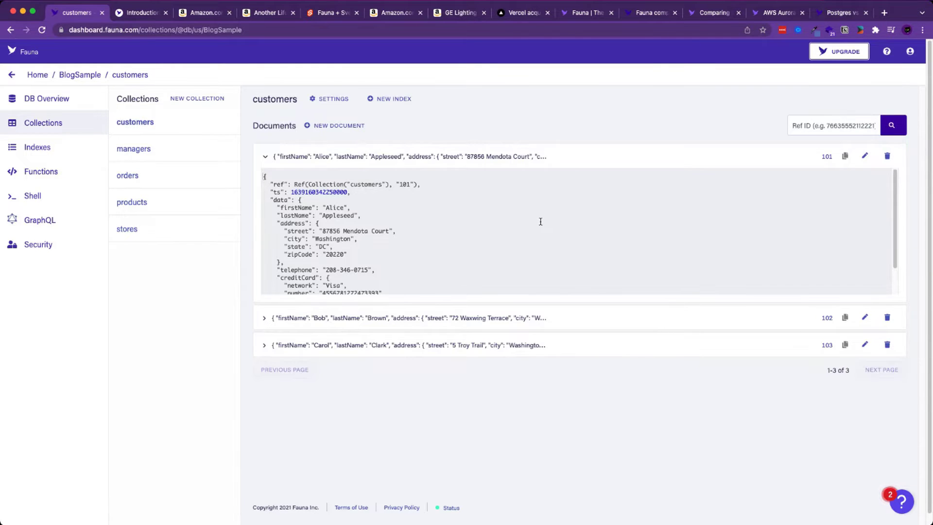
Highlight the Collection("customers") part of document 101's ref and enlarge the page for readability.
{"action": "left_click", "coordinate": [383, 185]}
{"action": "left_click_drag", "start_coordinate": [389, 184], "coordinate": [308, 185]}
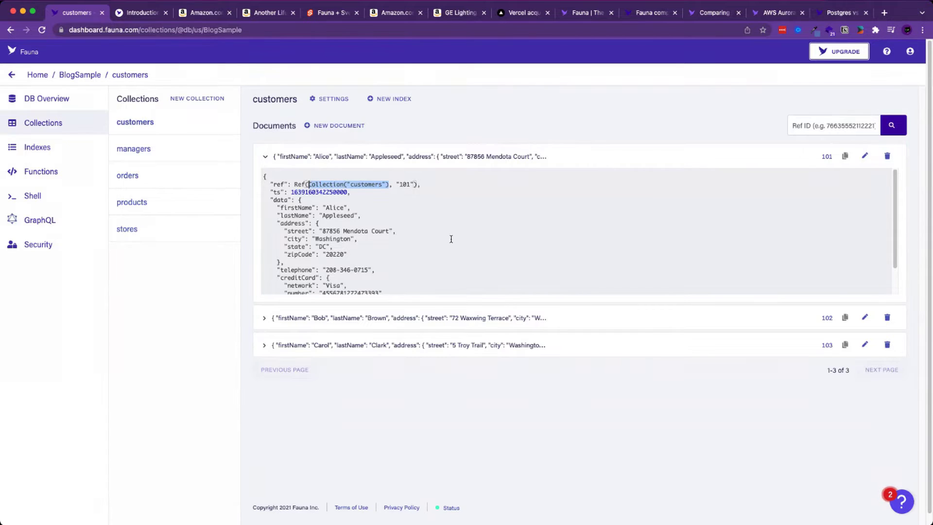
{"action": "key", "text": "super+equal"}
{"action": "key", "text": "super+equal"}
{"action": "key", "text": "super+equal"}
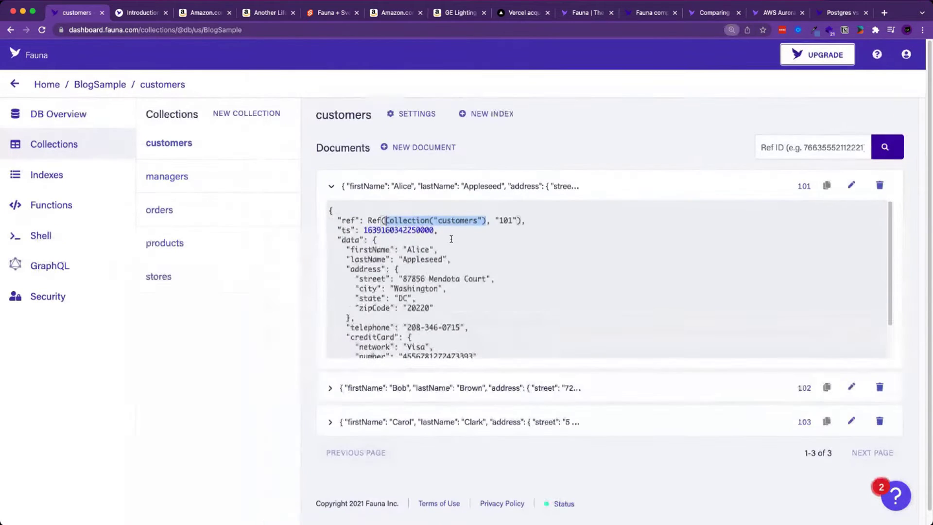
{"action": "key", "text": "super+minus"}
{"action": "left_click", "coordinate": [531, 253]}
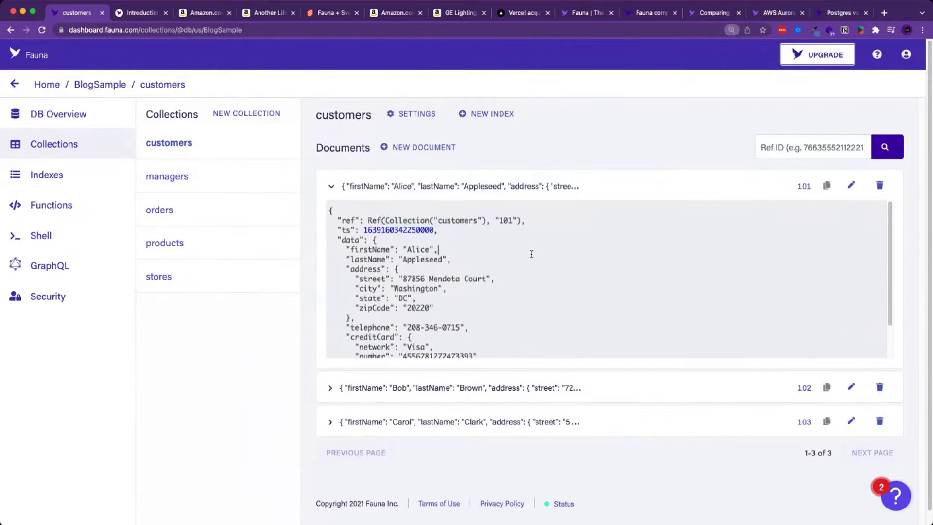
Highlight the document ID "101" within the expanded customer document's ref.
{"action": "left_click_drag", "start_coordinate": [518, 219], "coordinate": [494, 219]}
{"action": "scroll", "coordinate": [512, 290], "scroll_direction": "down", "scroll_amount": 3}
{"action": "scroll", "coordinate": [531, 289], "scroll_direction": "up", "scroll_amount": 3}
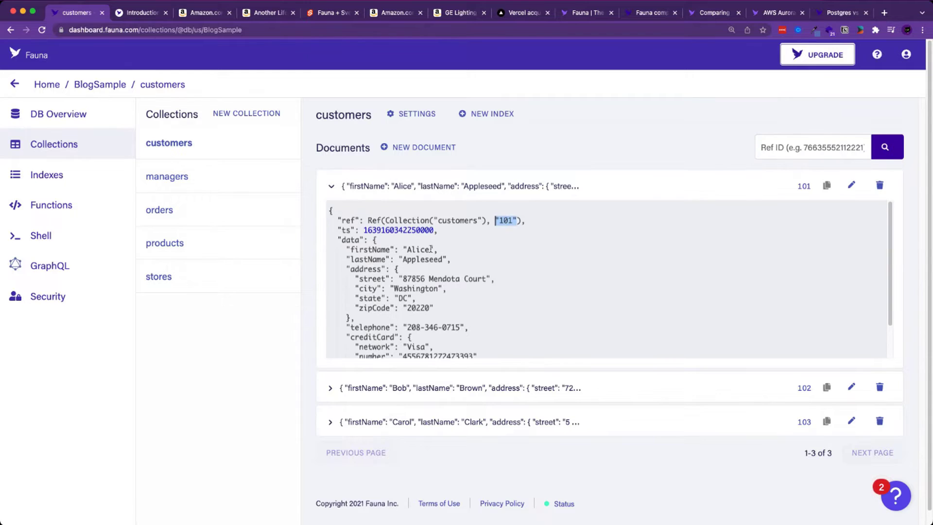
Highlight the ts value of customer document 101, clear the highlight, and review the document's fields.
{"action": "double_click", "coordinate": [404, 230]}
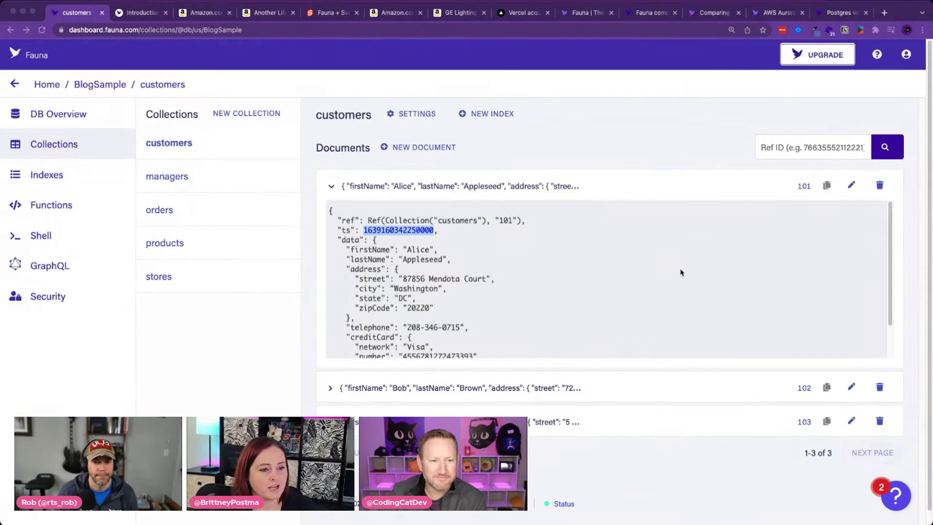
{"action": "scroll", "coordinate": [679, 273], "scroll_direction": "down", "scroll_amount": 2}
{"action": "scroll", "coordinate": [679, 273], "scroll_direction": "up", "scroll_amount": 2}
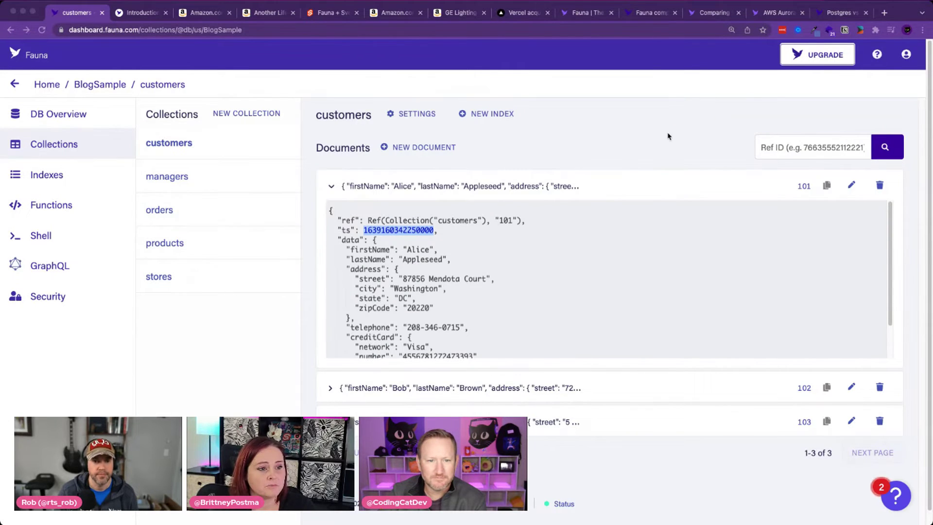
{"action": "scroll", "coordinate": [674, 117], "scroll_direction": "down", "scroll_amount": 1}
{"action": "scroll", "coordinate": [674, 118], "scroll_direction": "down", "scroll_amount": 1}
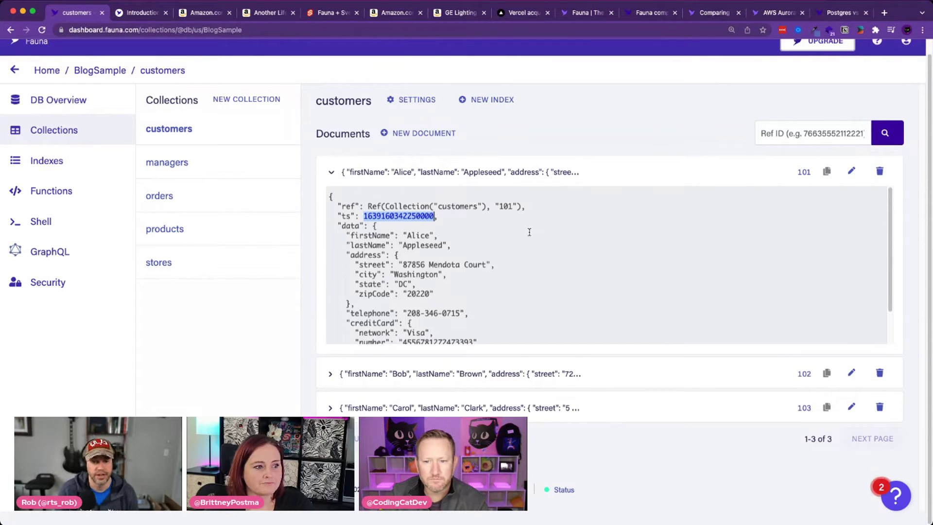
{"action": "left_click", "coordinate": [494, 244]}
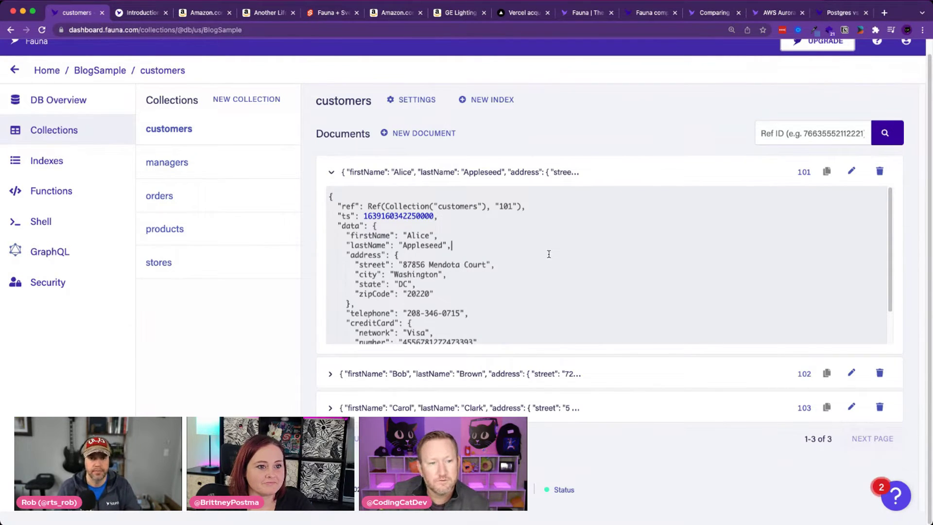
{"action": "scroll", "coordinate": [547, 254], "scroll_direction": "down", "scroll_amount": 3}
{"action": "scroll", "coordinate": [546, 254], "scroll_direction": "up", "scroll_amount": 3}
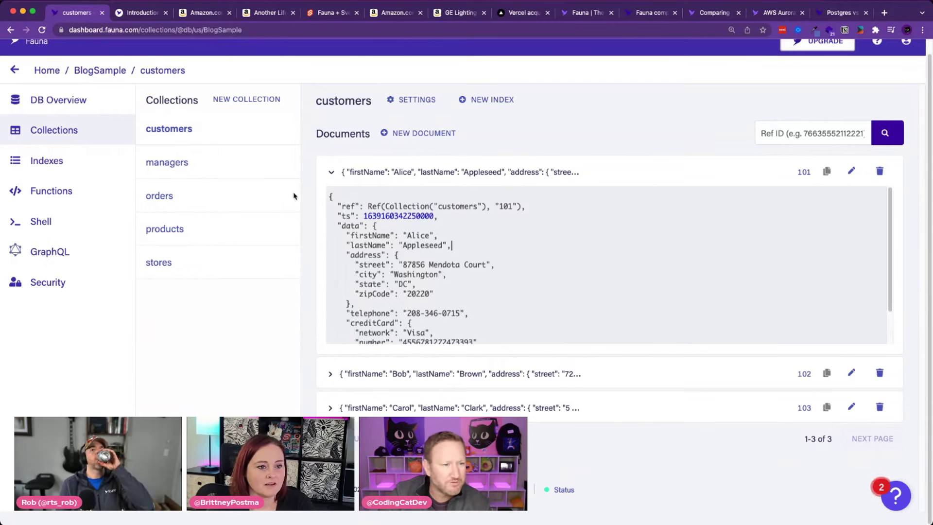
Look through the orders and products collections, expanding the cups product and highlighting its full store reference.
{"action": "left_click", "coordinate": [173, 201]}
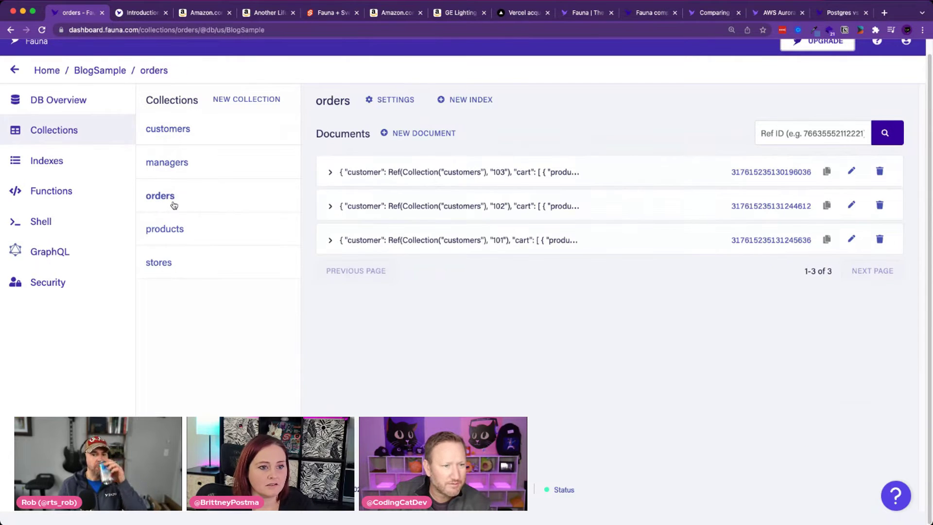
{"action": "left_click", "coordinate": [183, 232]}
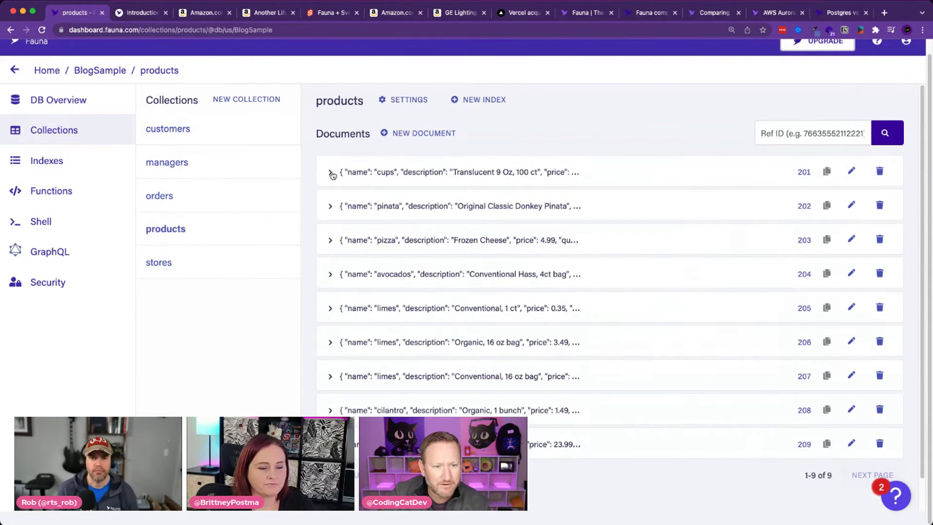
{"action": "left_click", "coordinate": [330, 173]}
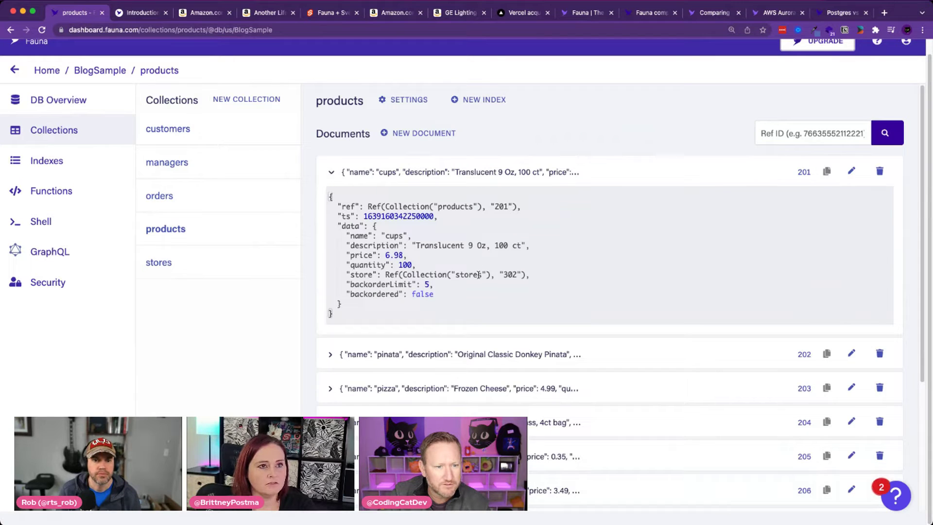
{"action": "left_click_drag", "start_coordinate": [522, 274], "coordinate": [403, 274]}
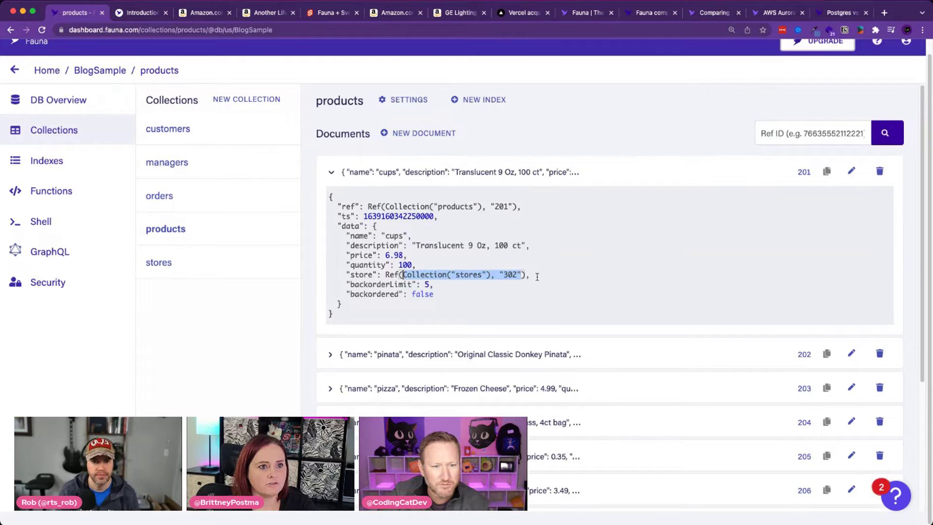
{"action": "left_click_drag", "start_coordinate": [526, 275], "coordinate": [386, 275]}
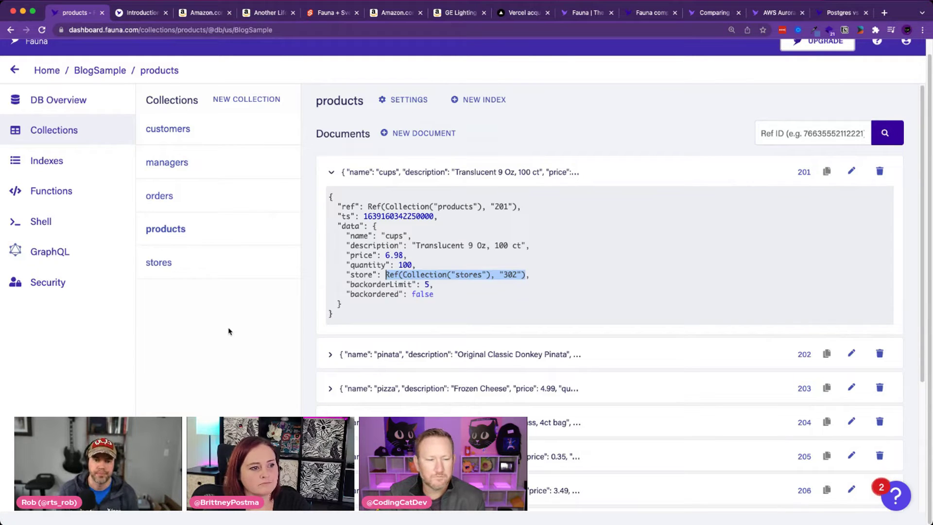
Show the database's indexes and open the inventory_by_product index.
{"action": "left_click", "coordinate": [72, 159]}
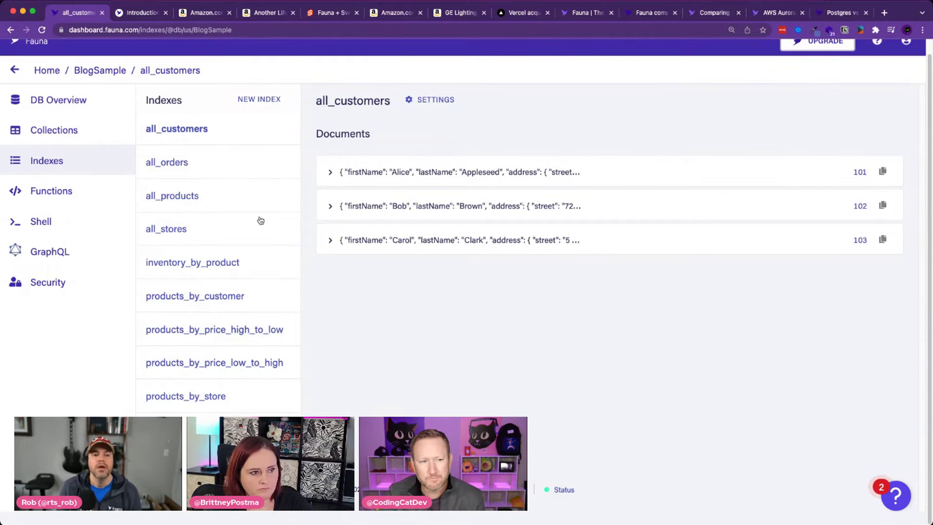
{"action": "left_click", "coordinate": [238, 273]}
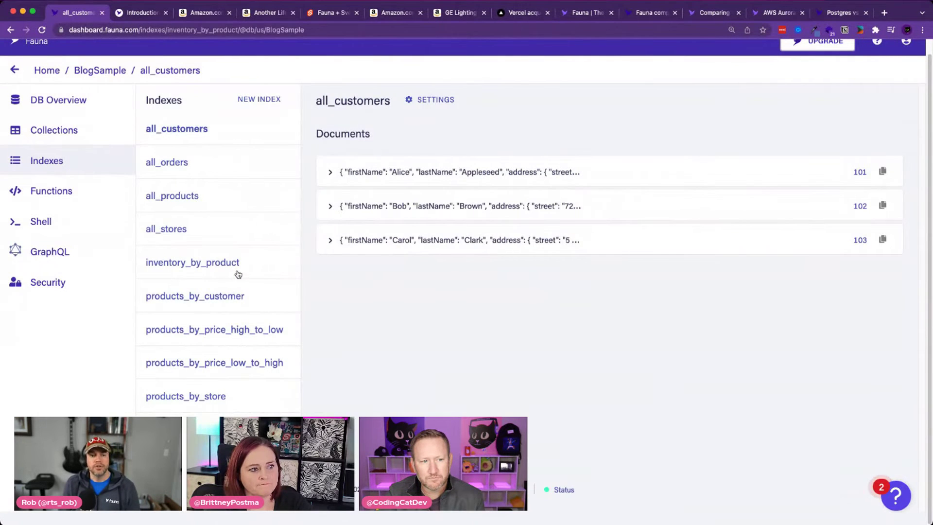